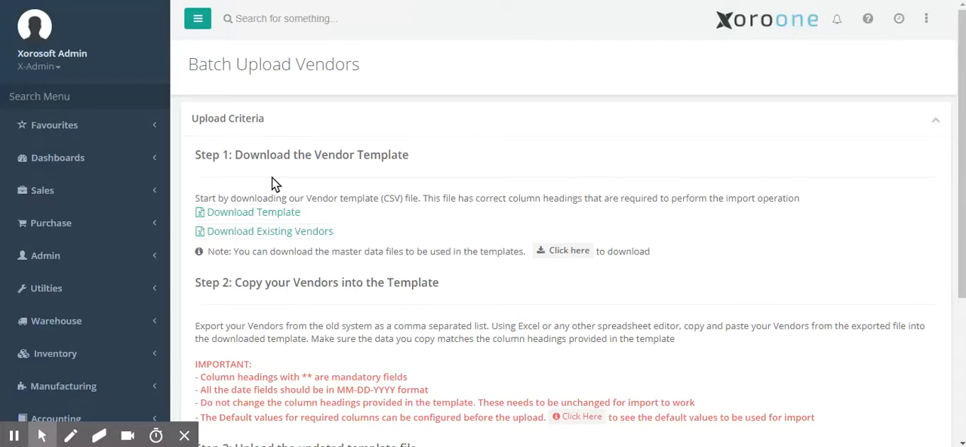
Search the navigation menu for "upload ven" and open the Upload Vendors page
{"action": "left_click", "coordinate": [121, 96]}
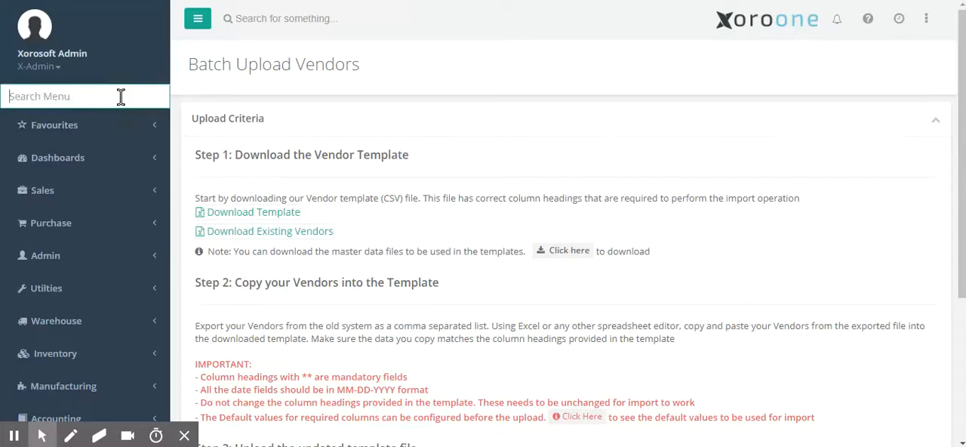
{"action": "type", "text": "upload"}
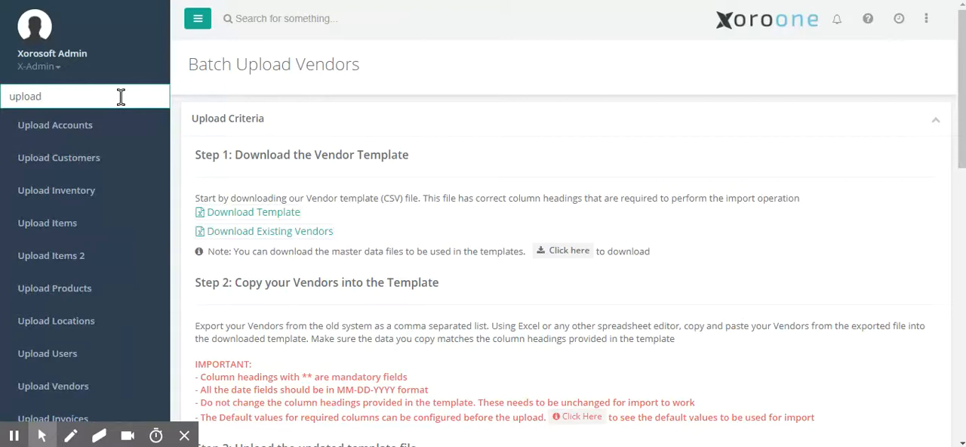
{"action": "type", "text": " ven"}
{"action": "key", "text": "Down"}
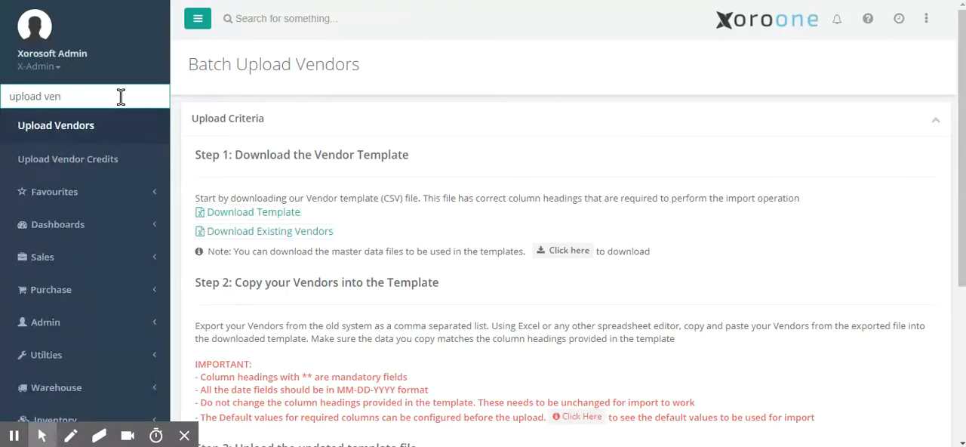
{"action": "key", "text": "Return"}
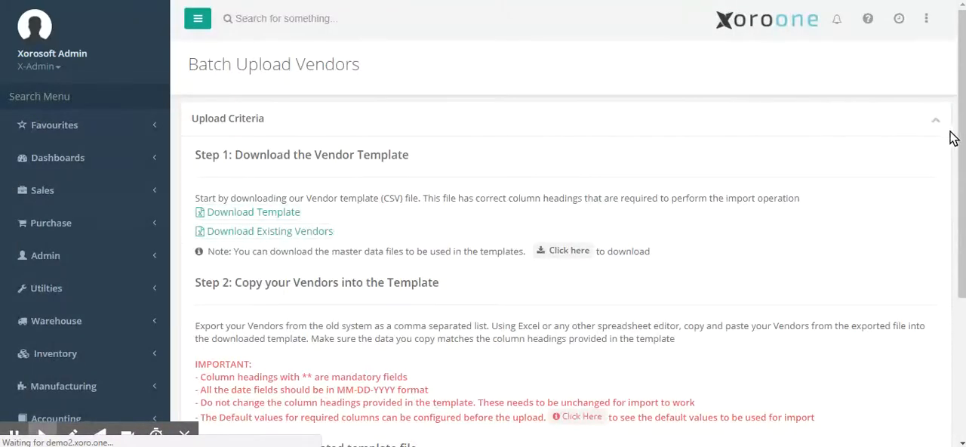
Open the help article "How do I upload my Vendors?" for the Batch Upload Vendors page
{"action": "left_click_drag", "start_coordinate": [952, 134], "coordinate": [949, 168]}
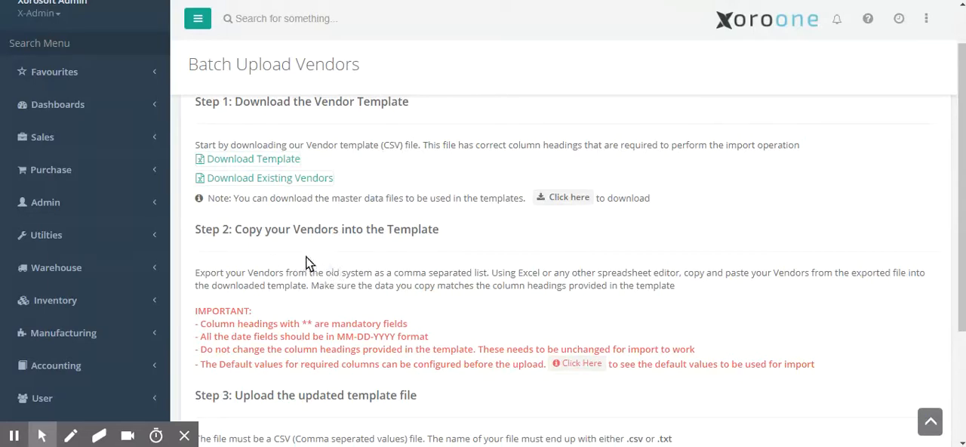
{"action": "scroll", "coordinate": [321, 270], "scroll_direction": "down", "scroll_amount": 2}
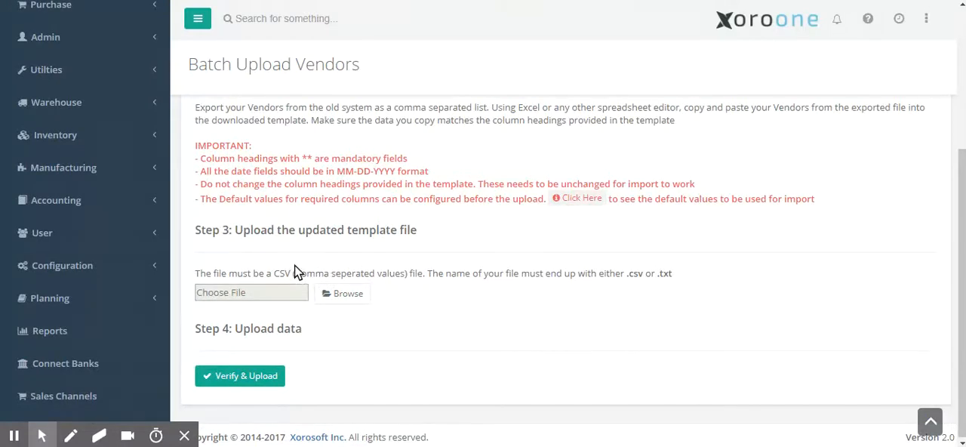
{"action": "left_click", "coordinate": [867, 22]}
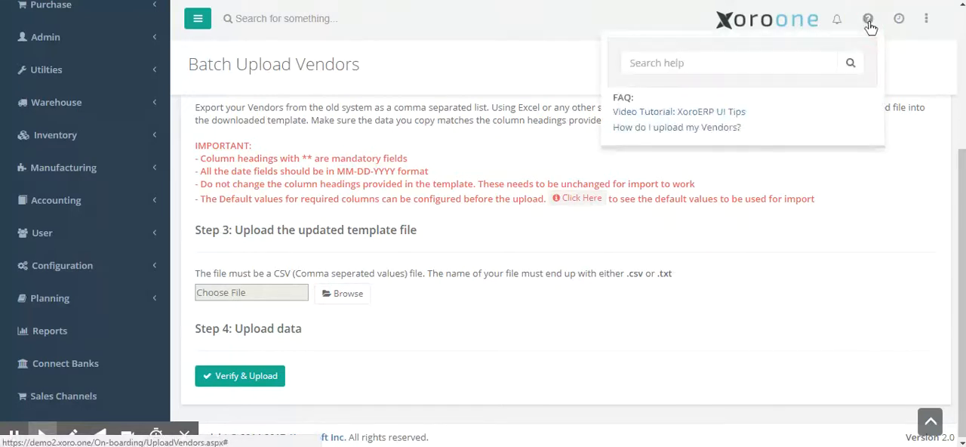
{"action": "left_click", "coordinate": [722, 126]}
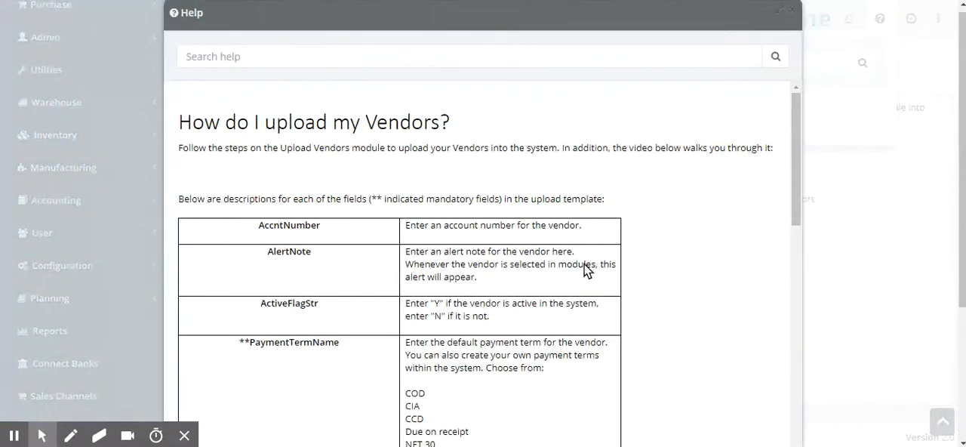
Read the template field descriptions in the vendor upload help article and close the help
{"action": "scroll", "coordinate": [587, 271], "scroll_direction": "down", "scroll_amount": 2}
{"action": "left_click", "coordinate": [793, 180]}
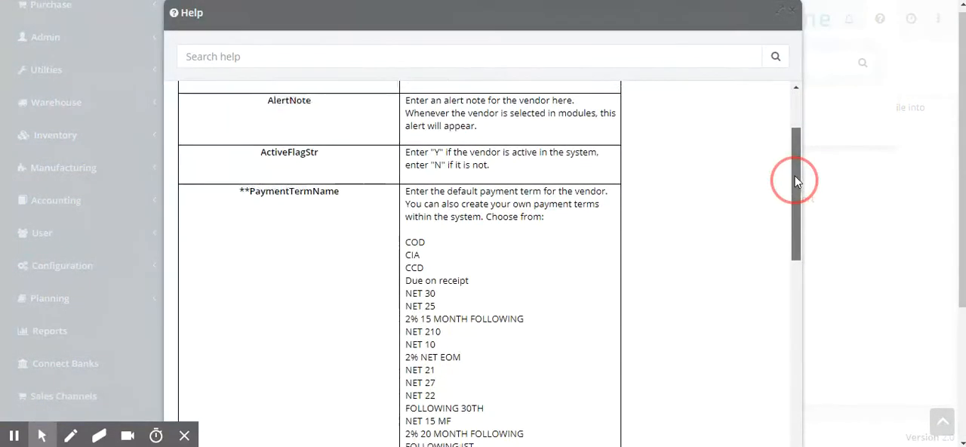
{"action": "left_click_drag", "start_coordinate": [793, 180], "coordinate": [792, 172]}
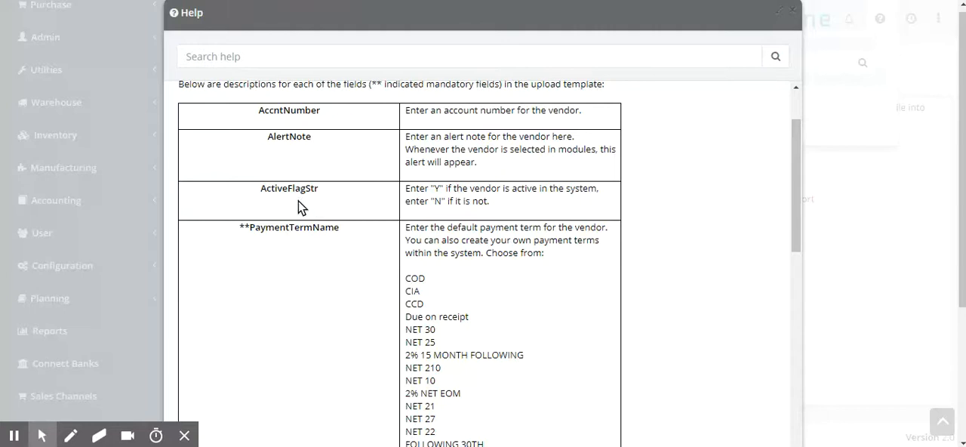
{"action": "scroll", "coordinate": [299, 204], "scroll_direction": "down", "scroll_amount": 3}
{"action": "scroll", "coordinate": [299, 208], "scroll_direction": "down", "scroll_amount": 2}
{"action": "scroll", "coordinate": [299, 209], "scroll_direction": "down", "scroll_amount": 2}
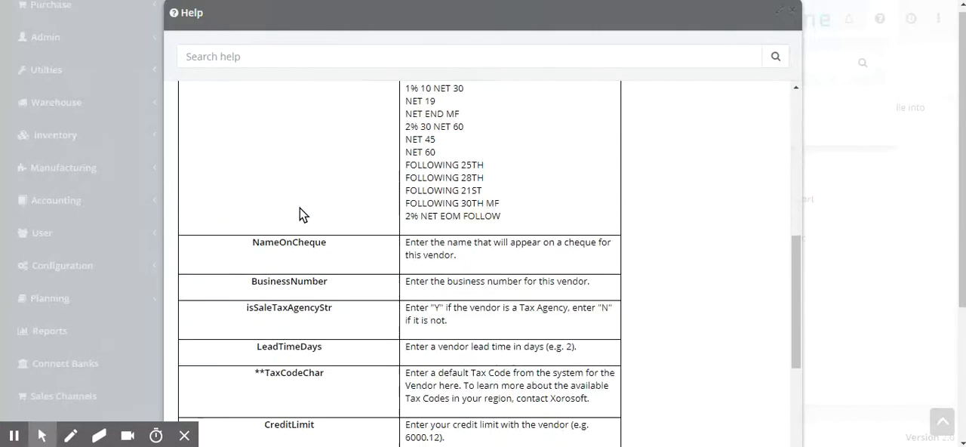
{"action": "scroll", "coordinate": [304, 219], "scroll_direction": "down", "scroll_amount": 2}
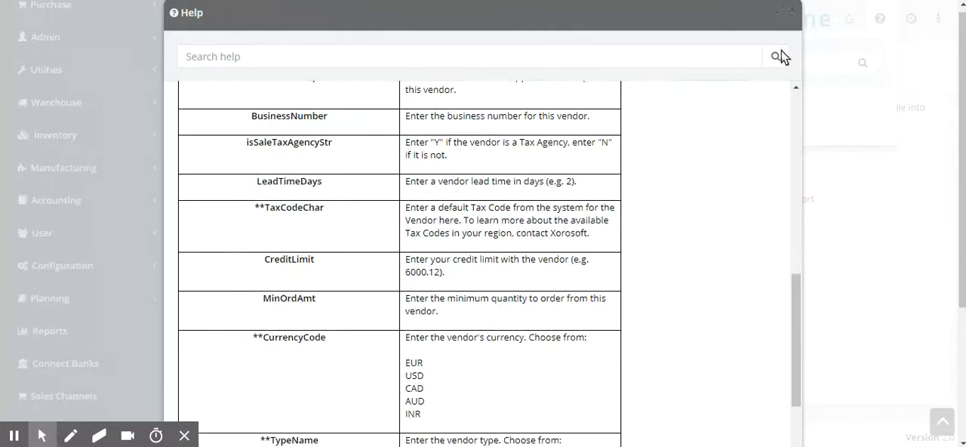
{"action": "left_click", "coordinate": [792, 11]}
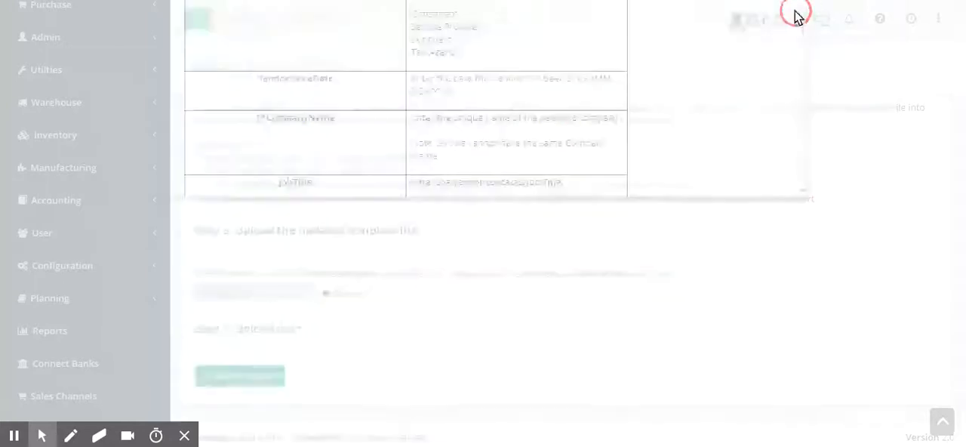
Download the vendor template and save it to the Desktop as VendorImportTemplate.csv
{"action": "scroll", "coordinate": [531, 159], "scroll_direction": "up", "scroll_amount": 3}
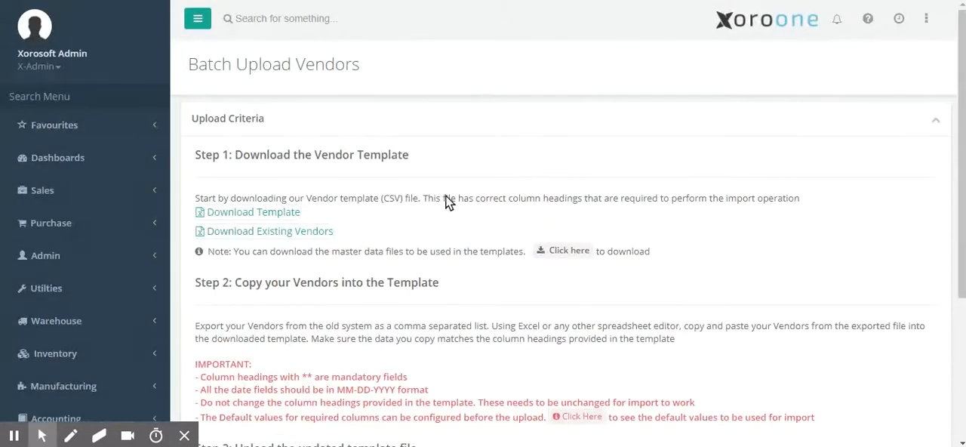
{"action": "left_click", "coordinate": [244, 212]}
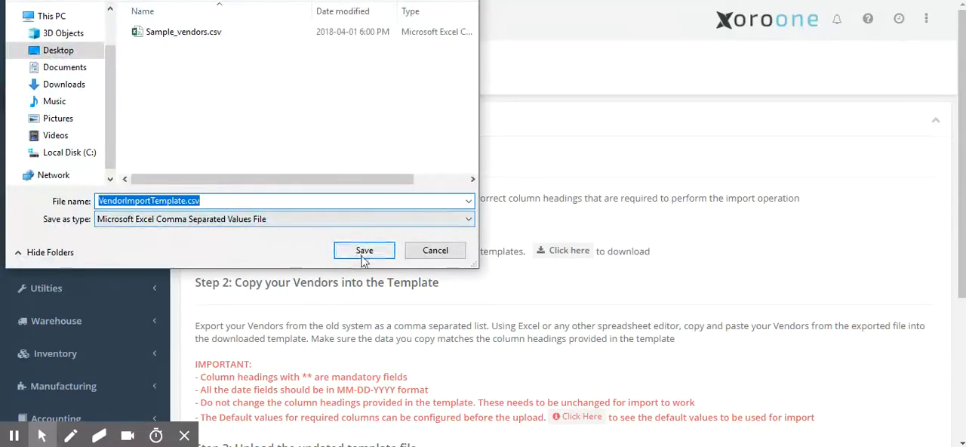
{"action": "left_click", "coordinate": [363, 257]}
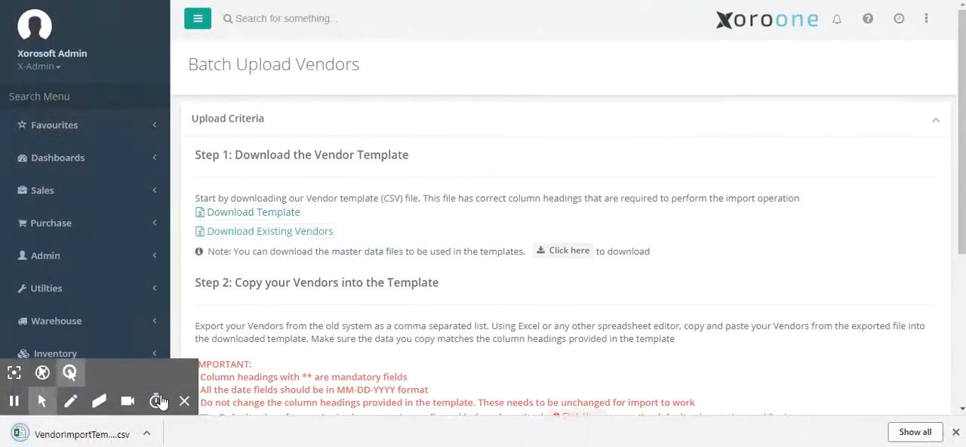
Review the headings of the downloaded vendor template with all columns fitted to their contents, and close the file
{"action": "left_click", "coordinate": [83, 434]}
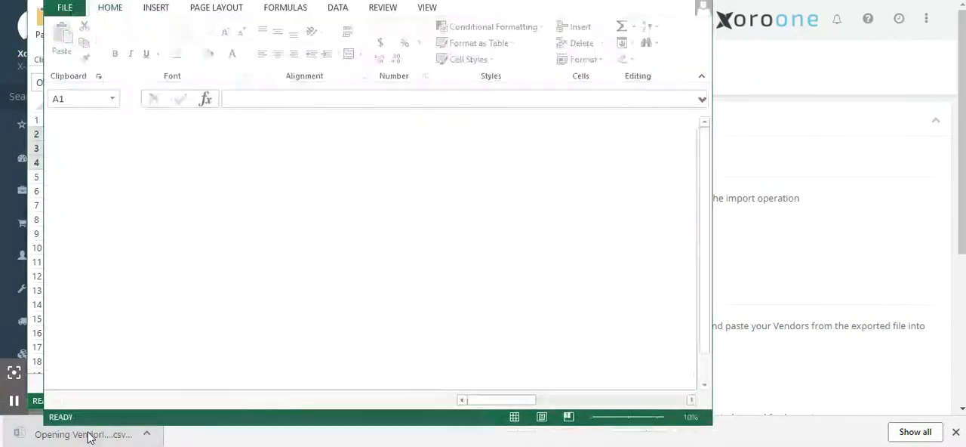
{"action": "left_click", "coordinate": [59, 121]}
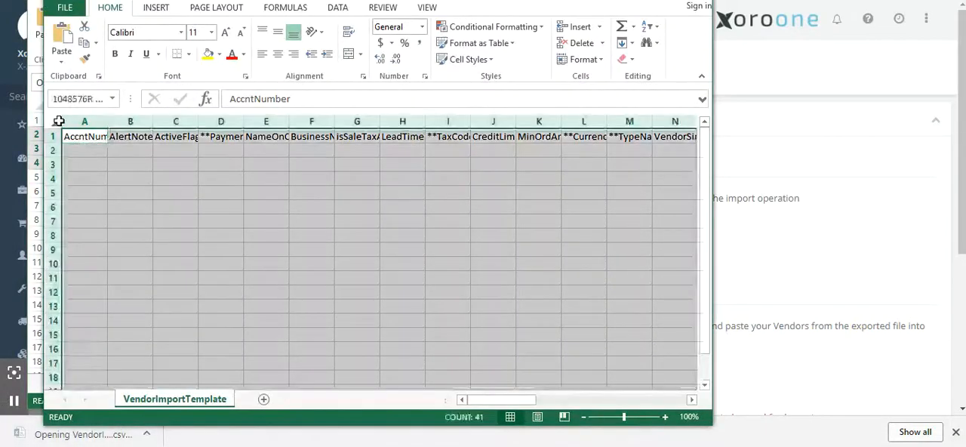
{"action": "double_click", "coordinate": [107, 120]}
{"action": "left_click", "coordinate": [121, 153]}
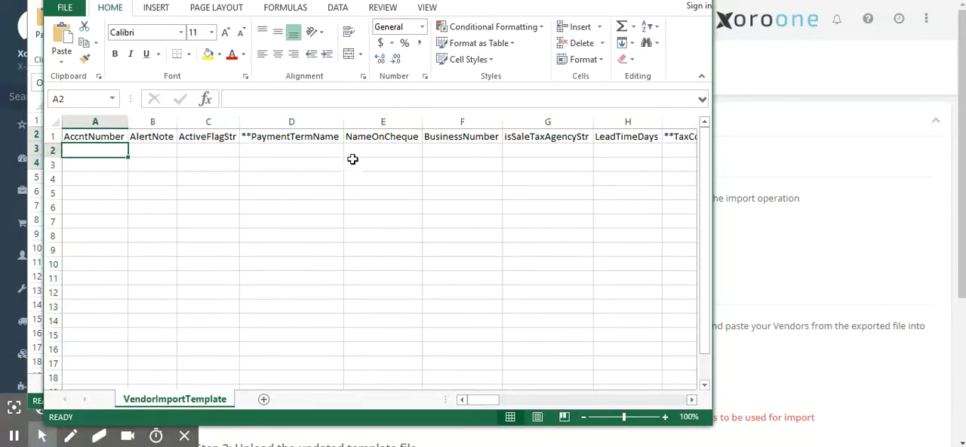
{"action": "left_click", "coordinate": [706, 5]}
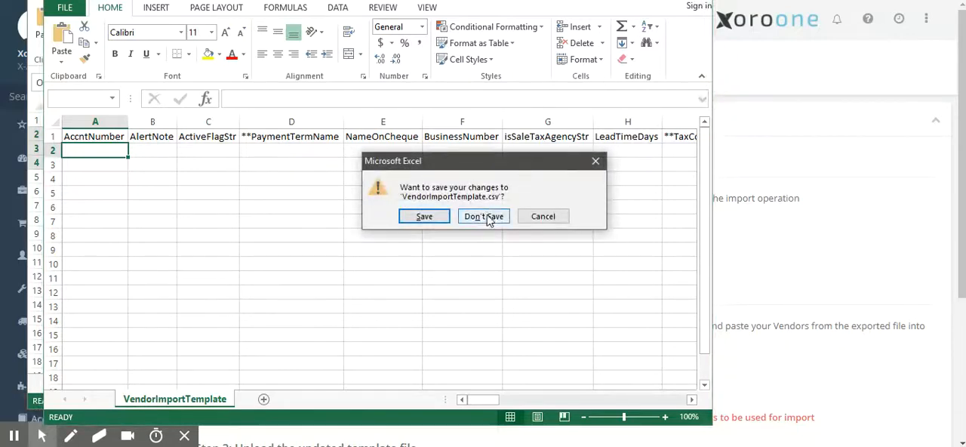
{"action": "left_click", "coordinate": [423, 216]}
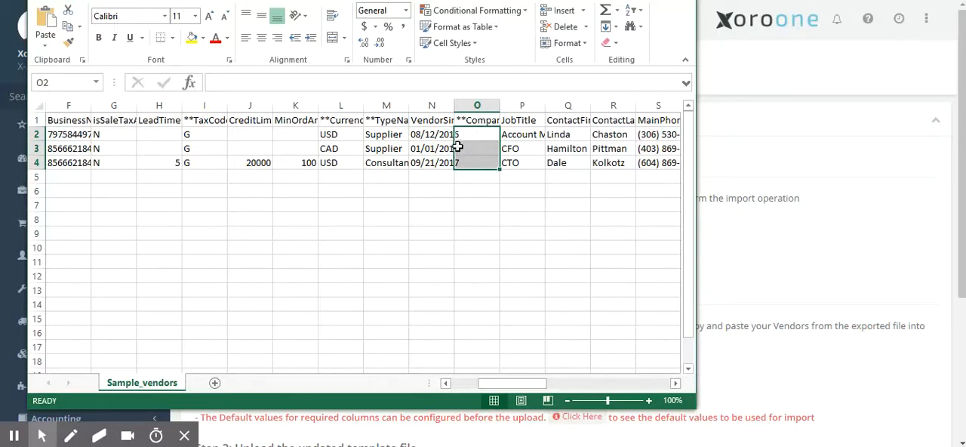
Return to the Batch Upload Vendors page and choose Sample_vendors.csv from the Desktop as the upload file
{"action": "left_click", "coordinate": [739, 258]}
{"action": "scroll", "coordinate": [562, 320], "scroll_direction": "down", "scroll_amount": 3}
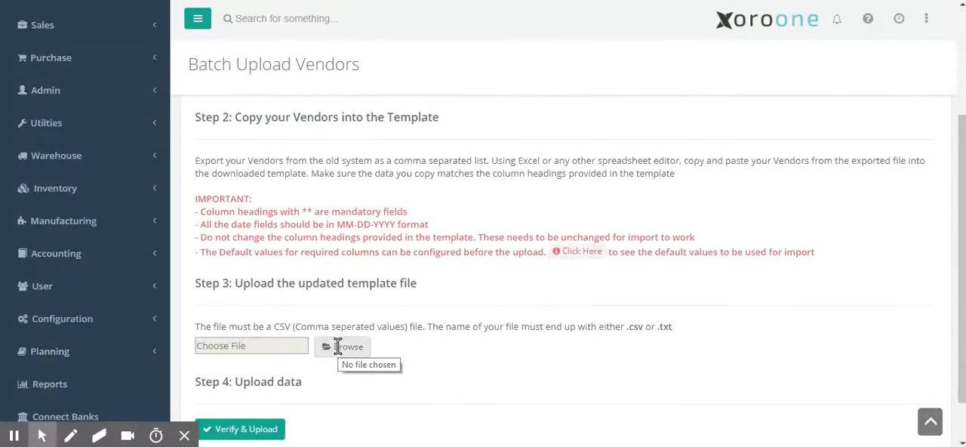
{"action": "left_click", "coordinate": [338, 346]}
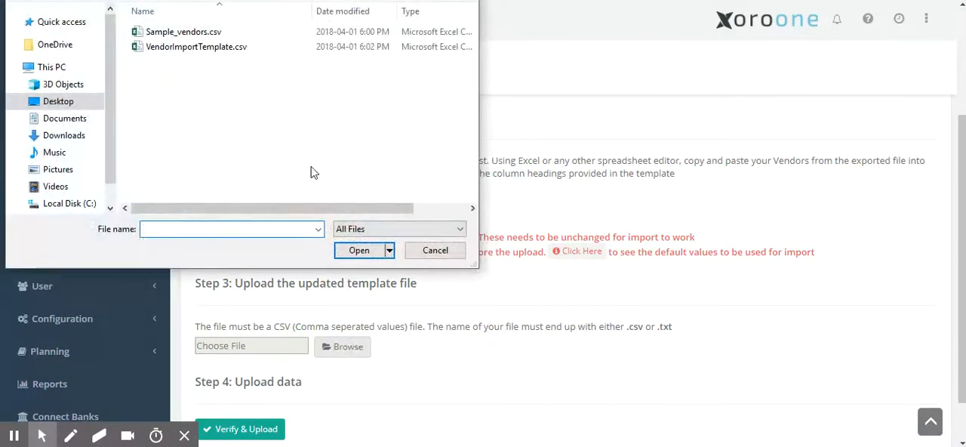
{"action": "double_click", "coordinate": [180, 33]}
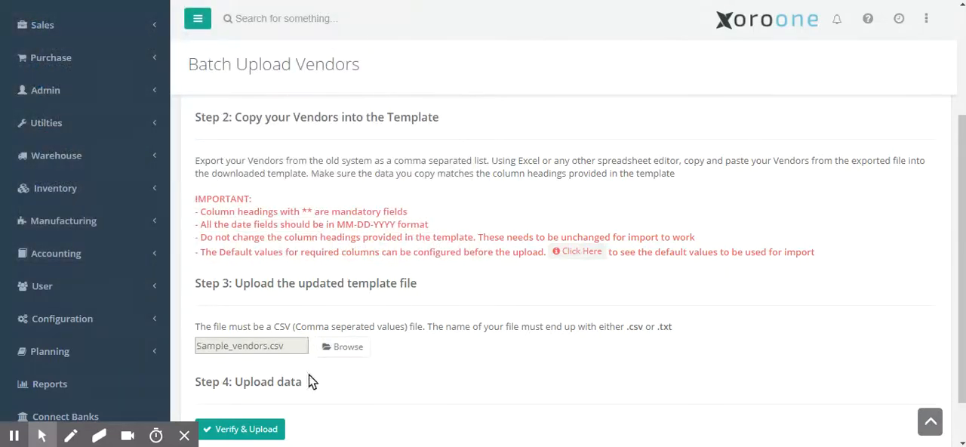
Verify the chosen vendor file and try to upload the previewed vendors
{"action": "left_click", "coordinate": [246, 429]}
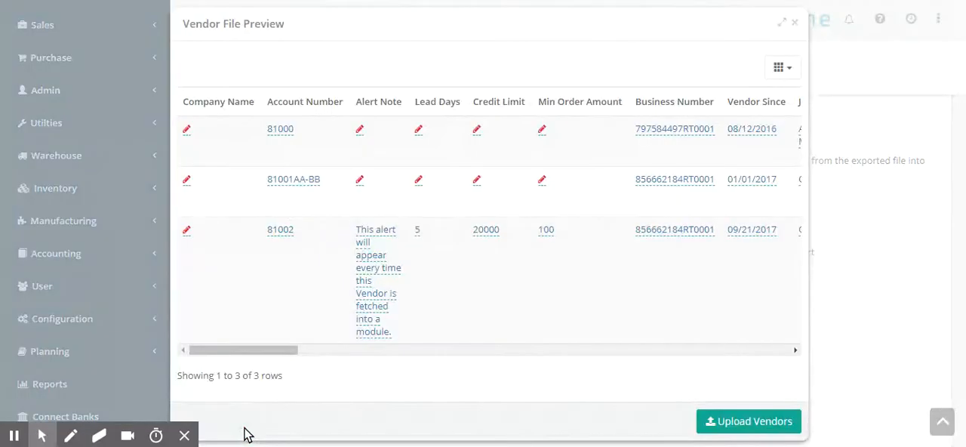
{"action": "left_click", "coordinate": [712, 421]}
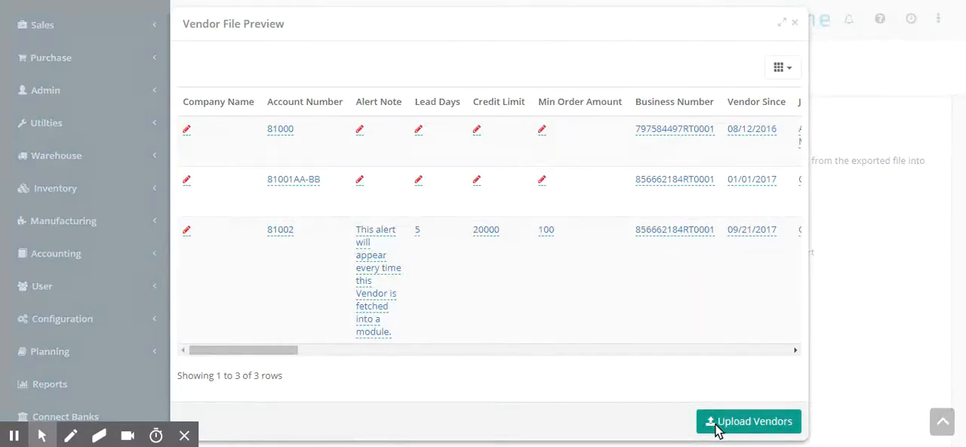
{"action": "scroll", "coordinate": [717, 413], "scroll_direction": "down", "scroll_amount": 2}
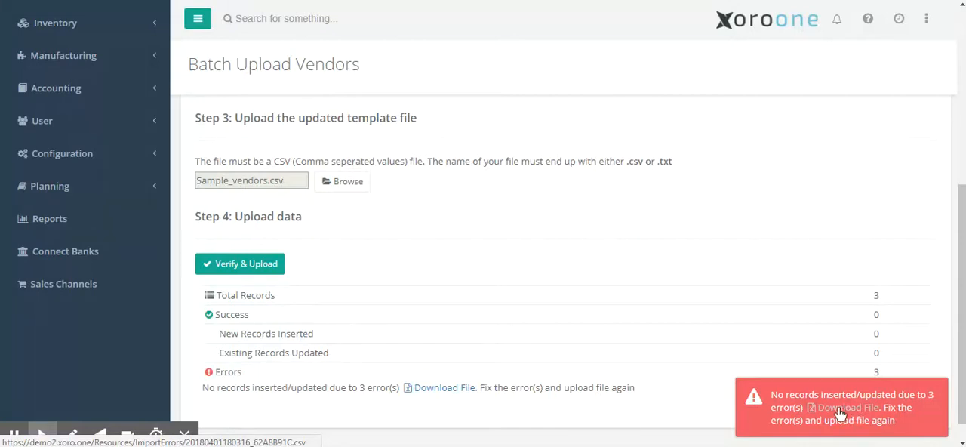
{"action": "left_click", "coordinate": [433, 388]}
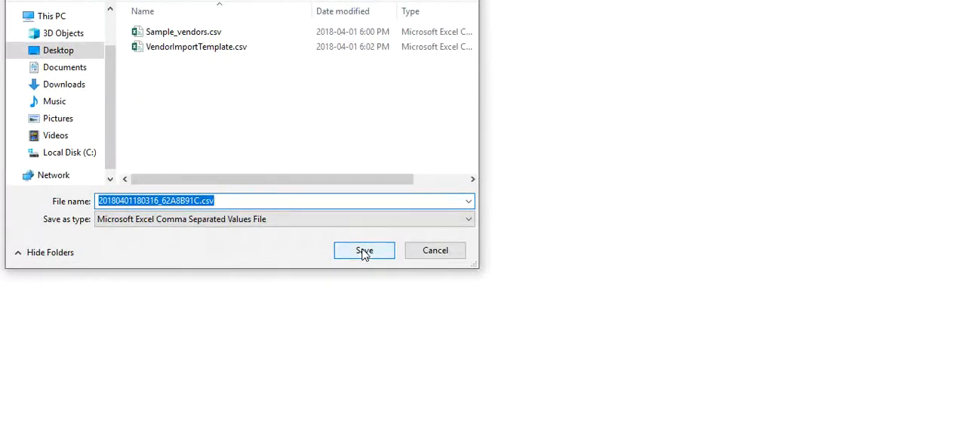
{"action": "left_click", "coordinate": [364, 254]}
{"action": "left_click", "coordinate": [109, 436]}
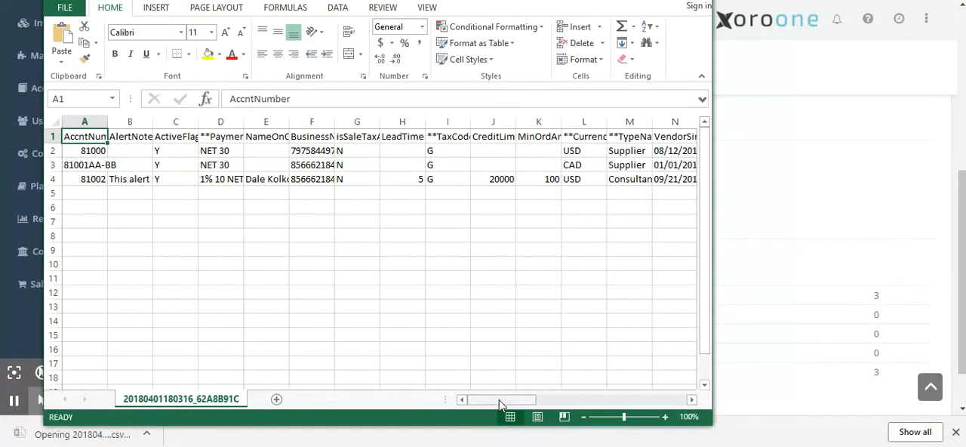
Examine the ImportError column at the far end of the error file and close the workbook
{"action": "left_click_drag", "start_coordinate": [499, 405], "coordinate": [683, 402]}
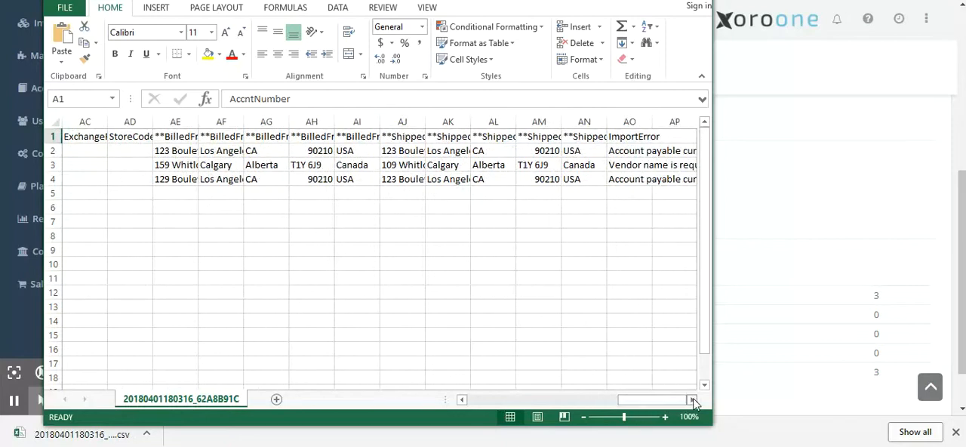
{"action": "left_click", "coordinate": [693, 400]}
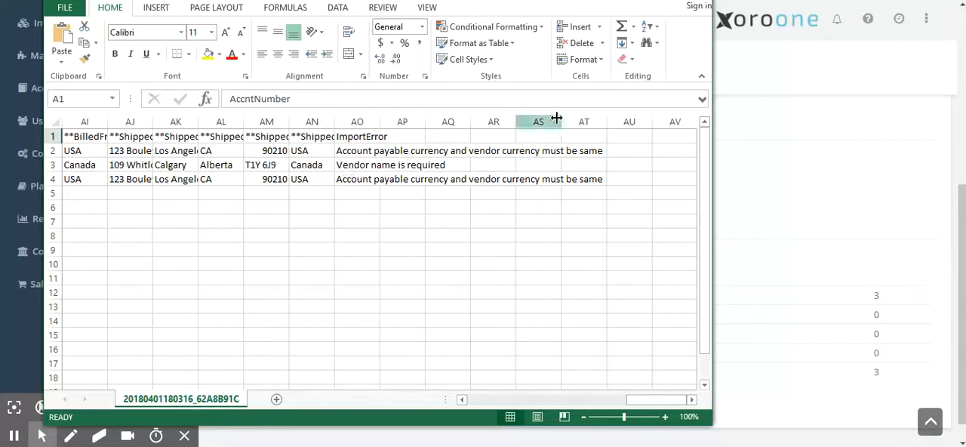
{"action": "left_click", "coordinate": [704, 3]}
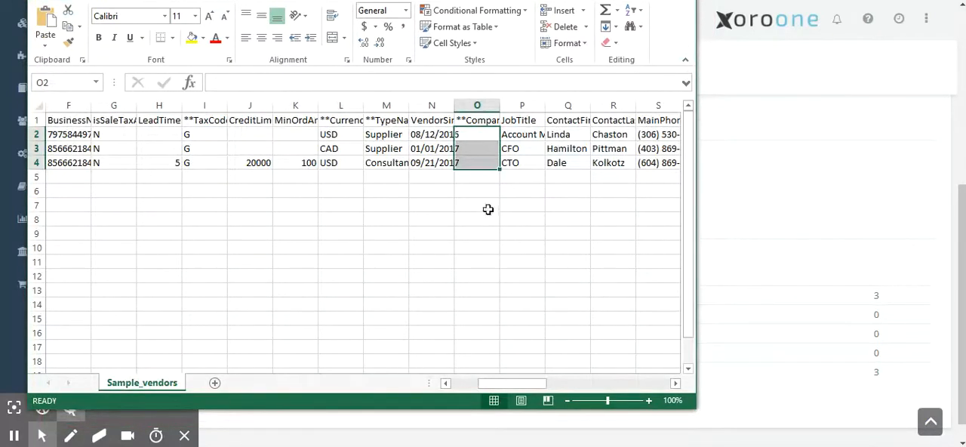
Paste the company names into O2:O4 of Sample_vendors, save it in CSV format, and return to the upload page
{"action": "left_click", "coordinate": [481, 188]}
{"action": "left_click", "coordinate": [484, 136]}
{"action": "key", "text": "ctrl+v"}
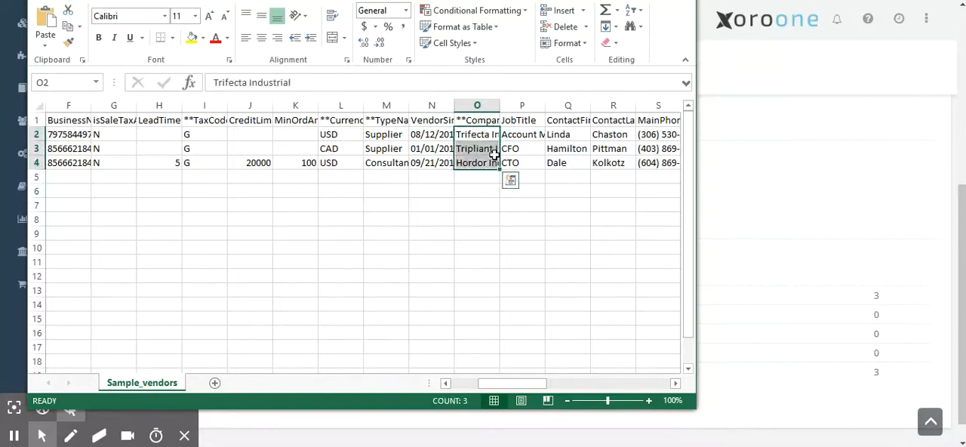
{"action": "key", "text": "ctrl+s"}
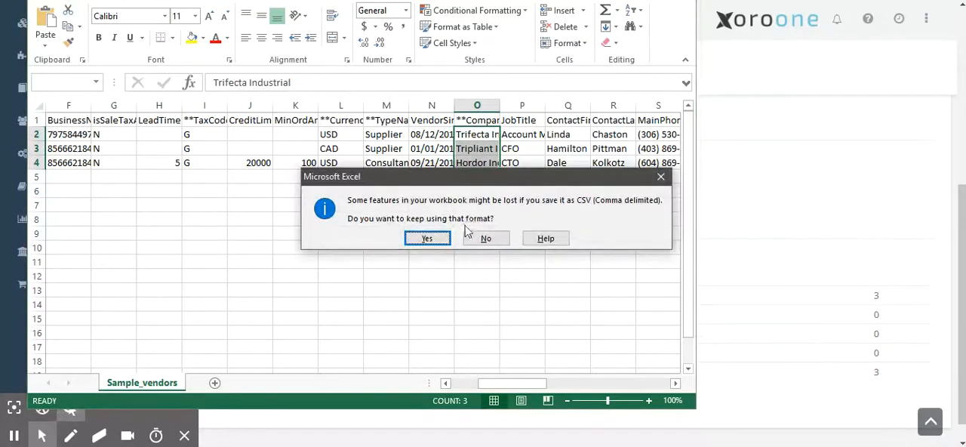
{"action": "left_click", "coordinate": [440, 241]}
{"action": "left_click", "coordinate": [759, 205]}
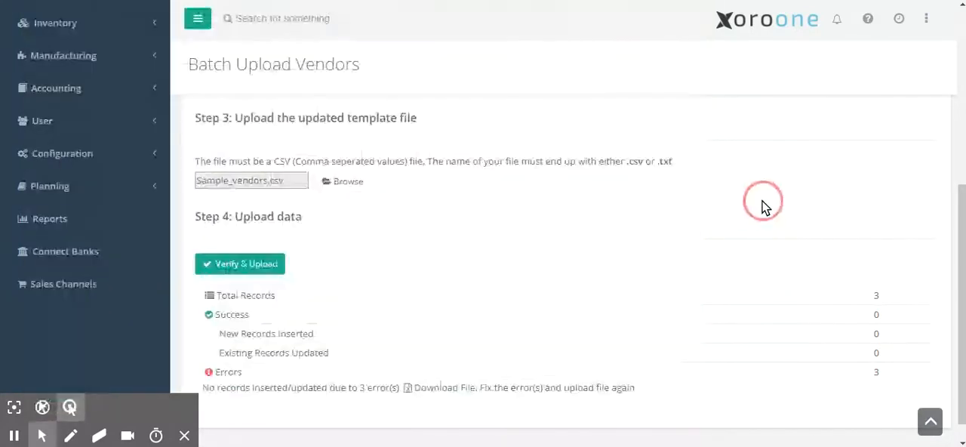
Verify the corrected vendor file and set Trifecta Industrial's Account Payable to 2111 - Accounts Payable USD in the preview
{"action": "left_click", "coordinate": [238, 264]}
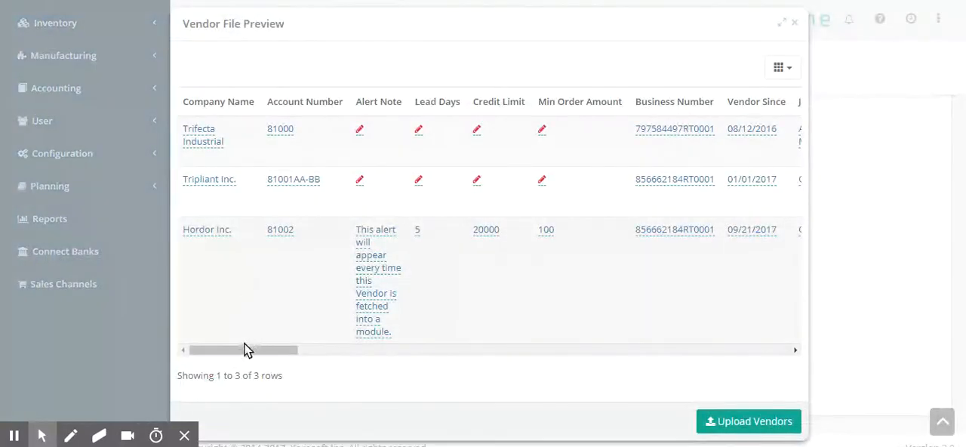
{"action": "left_click_drag", "start_coordinate": [244, 349], "coordinate": [532, 351]}
{"action": "left_click", "coordinate": [482, 132]}
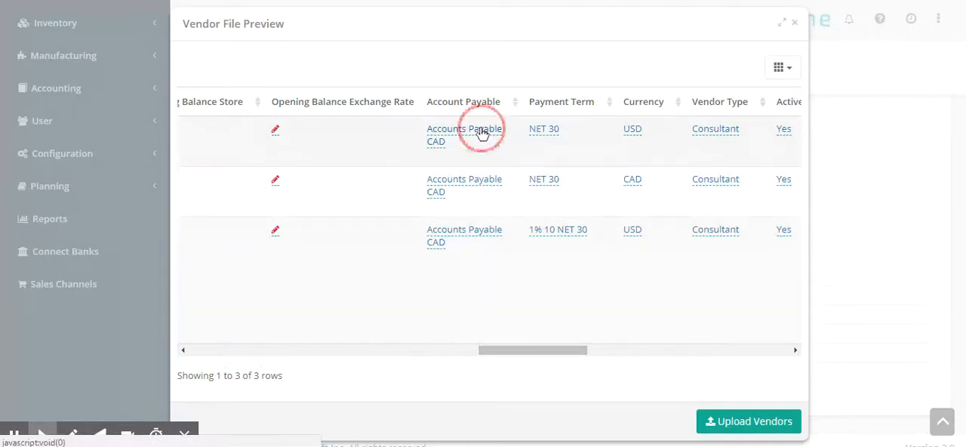
{"action": "left_click", "coordinate": [493, 105]}
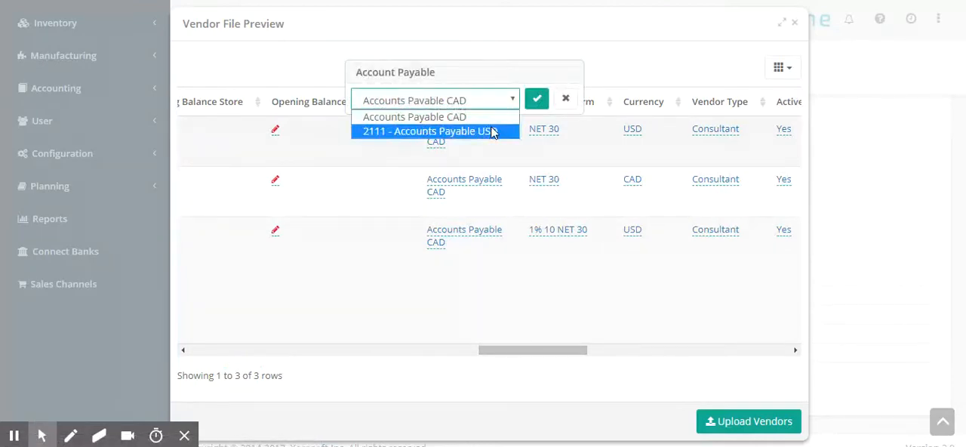
{"action": "left_click", "coordinate": [492, 131]}
{"action": "left_click", "coordinate": [534, 102]}
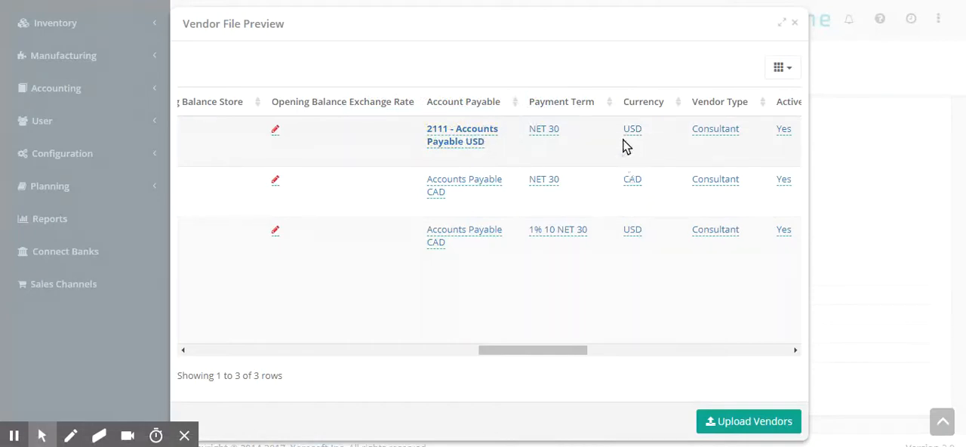
Select and confirm Accounts Payable CAD as the Account Payable for Tripliant Inc
{"action": "left_click", "coordinate": [480, 185]}
{"action": "left_click", "coordinate": [479, 155]}
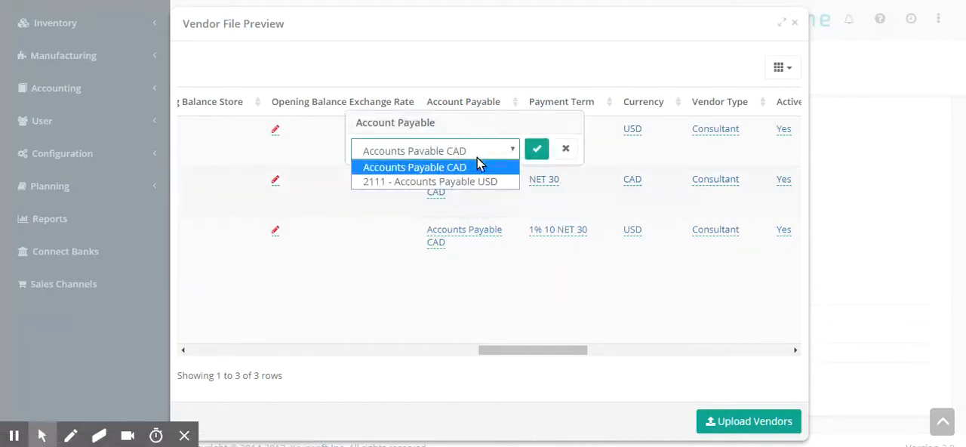
{"action": "left_click", "coordinate": [479, 167]}
{"action": "left_click", "coordinate": [536, 148]}
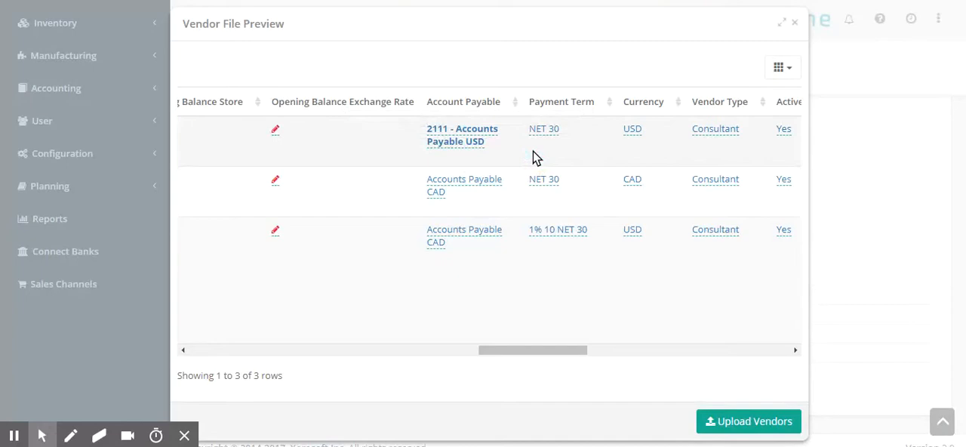
Set the Account Payable for Hordor Inc. to 2111 - Accounts Payable USD
{"action": "left_click", "coordinate": [475, 231]}
{"action": "left_click", "coordinate": [471, 206]}
{"action": "left_click", "coordinate": [478, 229]}
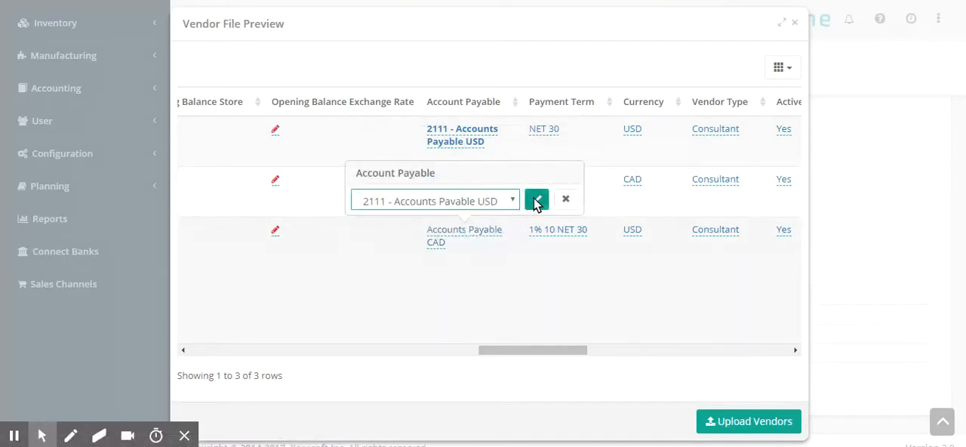
{"action": "left_click", "coordinate": [536, 199]}
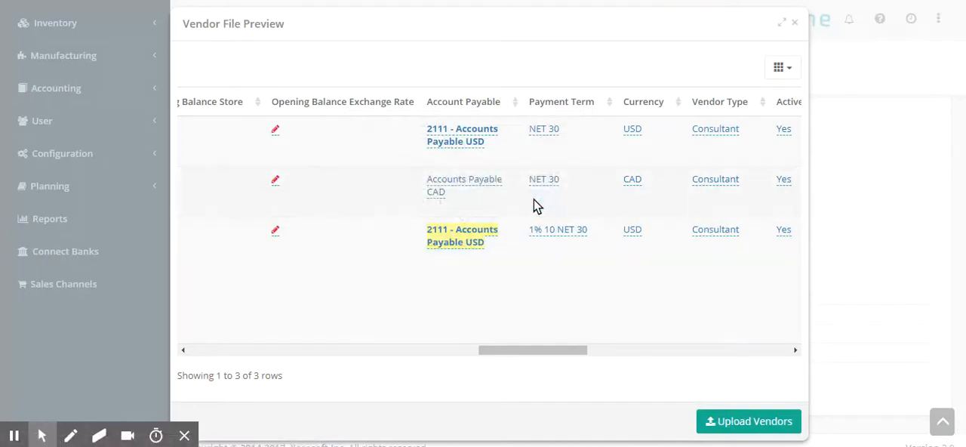
Upload the previewed vendors and review the upload summary on the Batch Upload Vendors page
{"action": "left_click", "coordinate": [726, 424]}
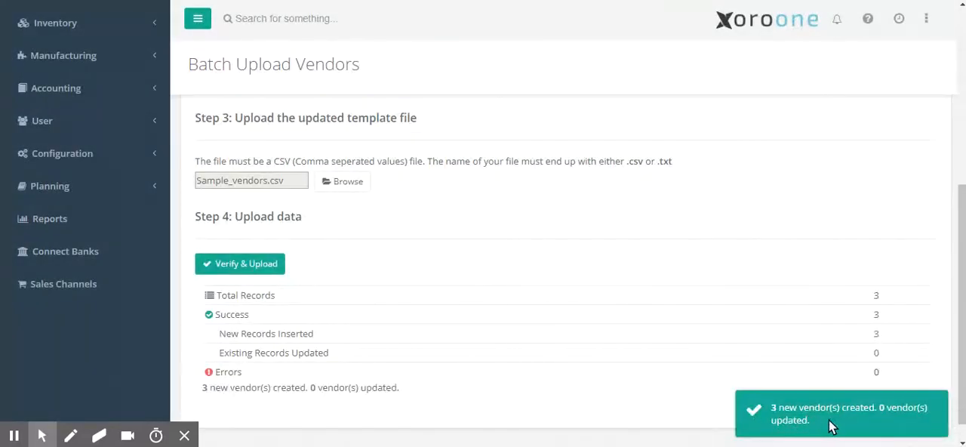
{"action": "scroll", "coordinate": [845, 421], "scroll_direction": "up", "scroll_amount": 1}
{"action": "scroll", "coordinate": [843, 421], "scroll_direction": "down", "scroll_amount": 2}
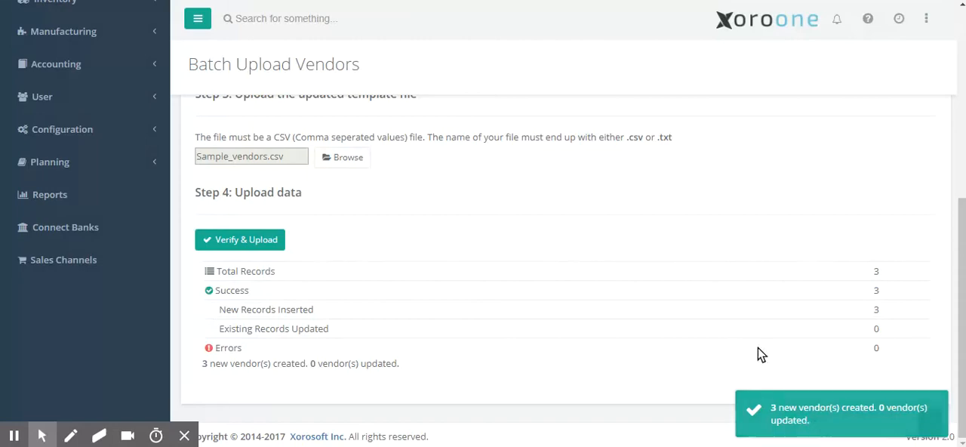
{"action": "left_click_drag", "start_coordinate": [952, 270], "coordinate": [907, 175]}
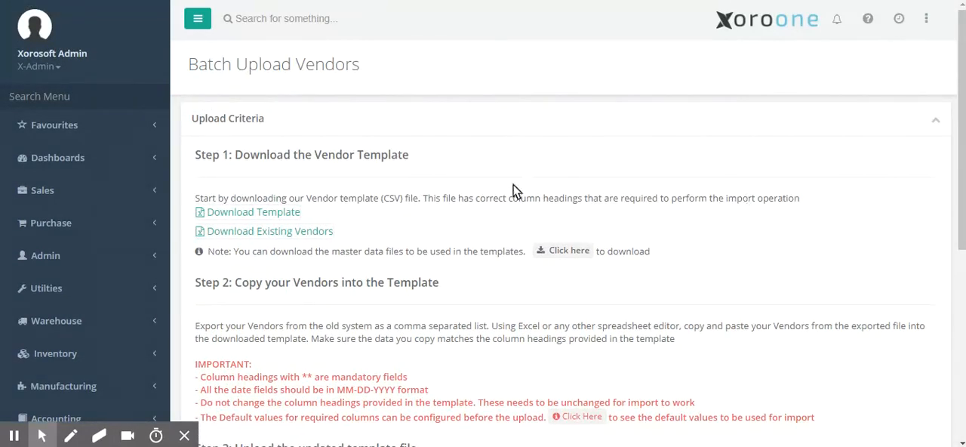